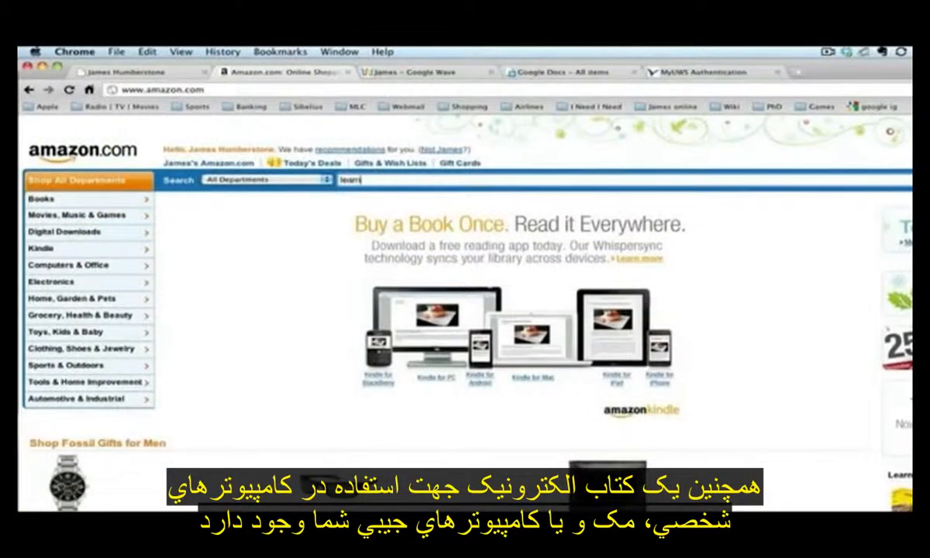
Step: Search Amazon for "learn sibelius" and open the Kindle book Learn Sibelius 6 in 1 Hour
text(sibelius)
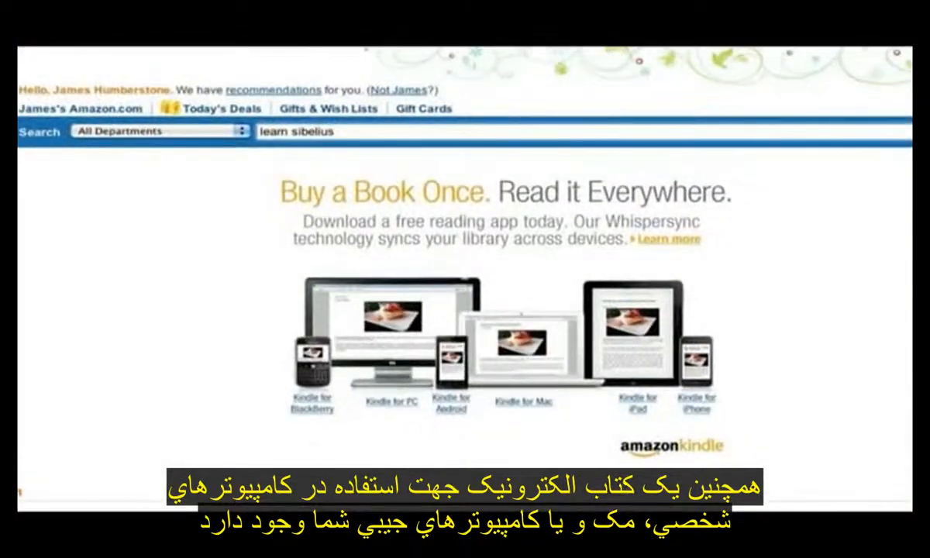
key(Return)
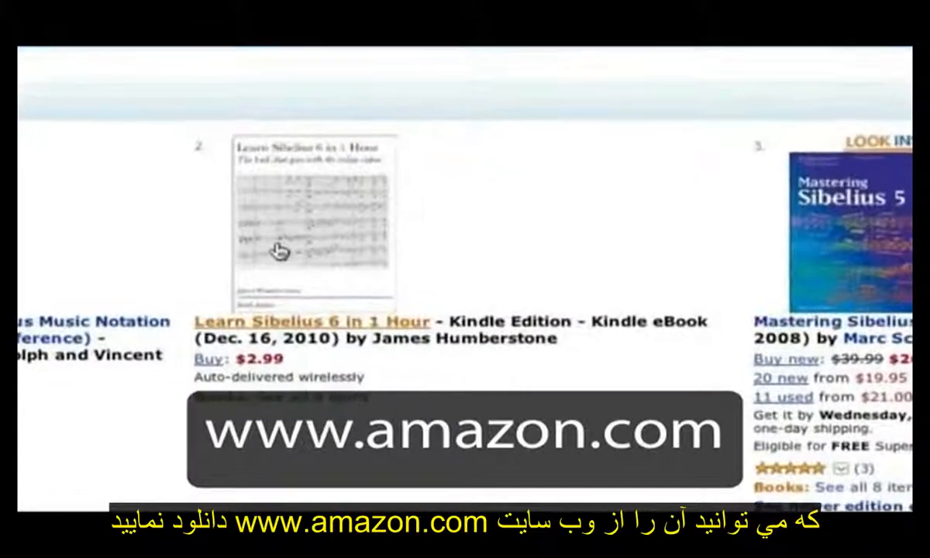
click(281, 249)
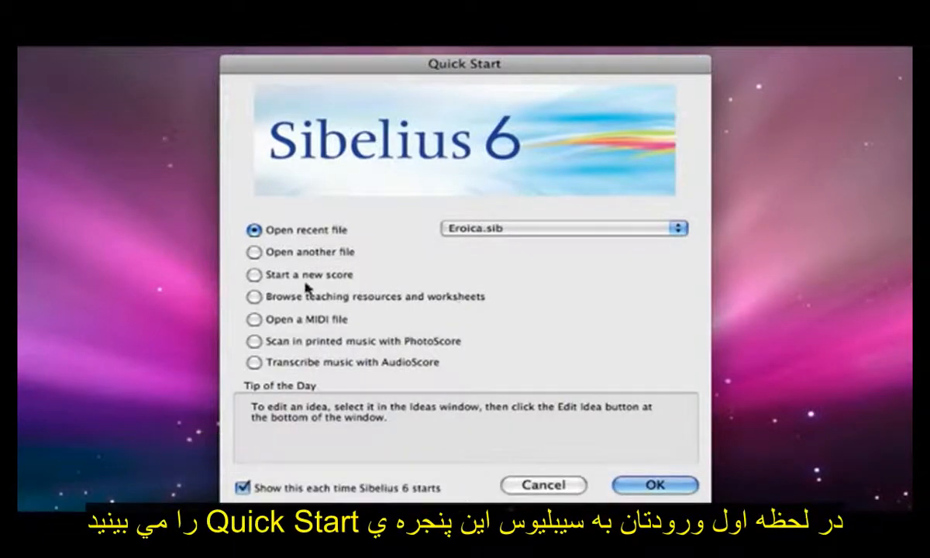
Step: Switch to Sibelius 6 and start a new score from the Quick Start window
click(254, 275)
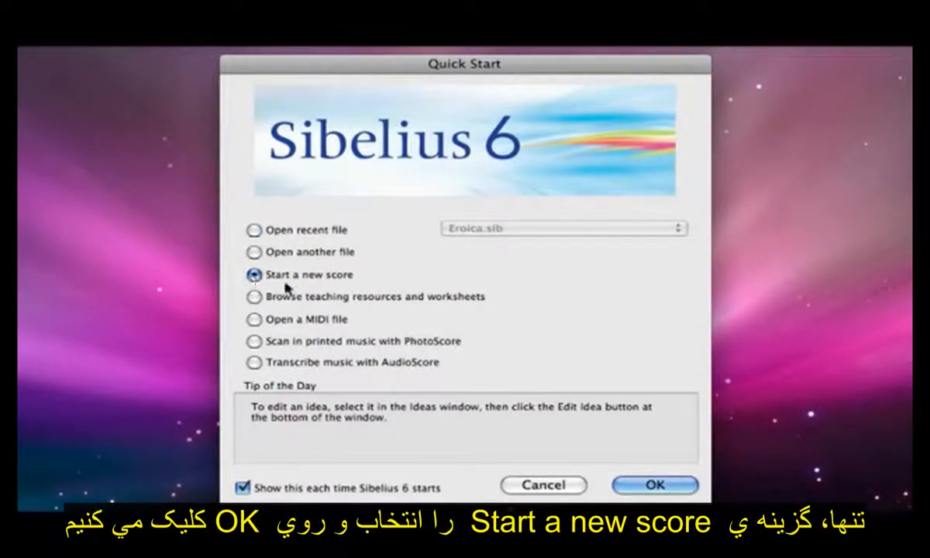
click(654, 485)
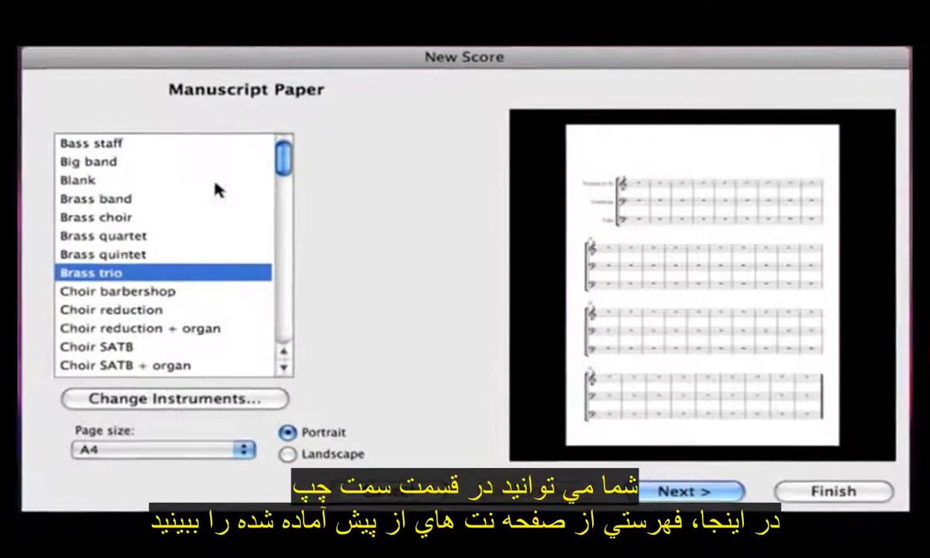
Step: Preview several ready-made manuscript papers, including Brass quartet and Orchestra, Classical
click(118, 234)
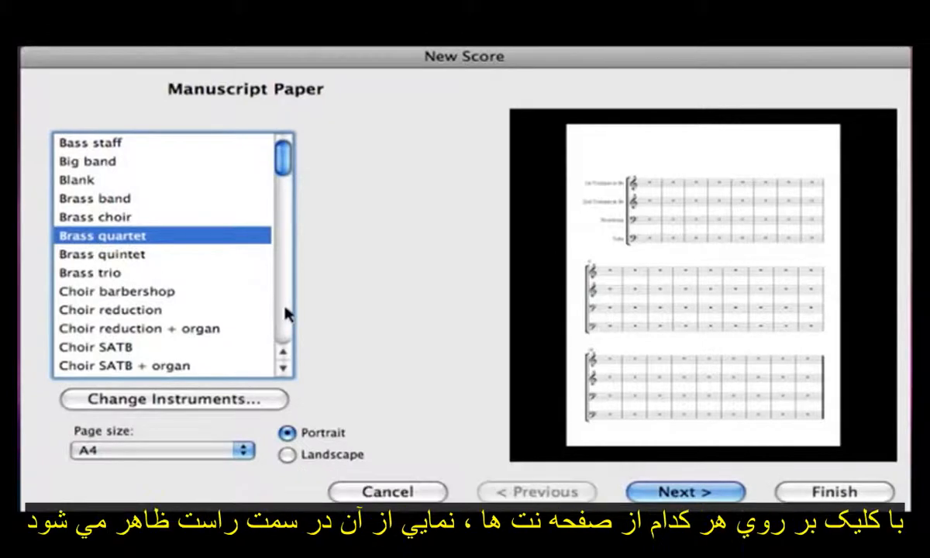
click(283, 312)
click(136, 310)
click(282, 321)
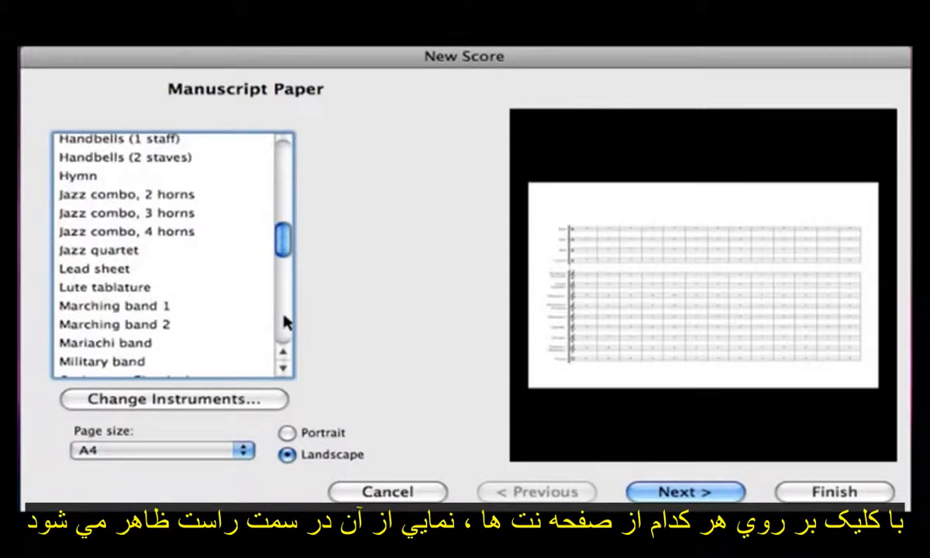
click(284, 320)
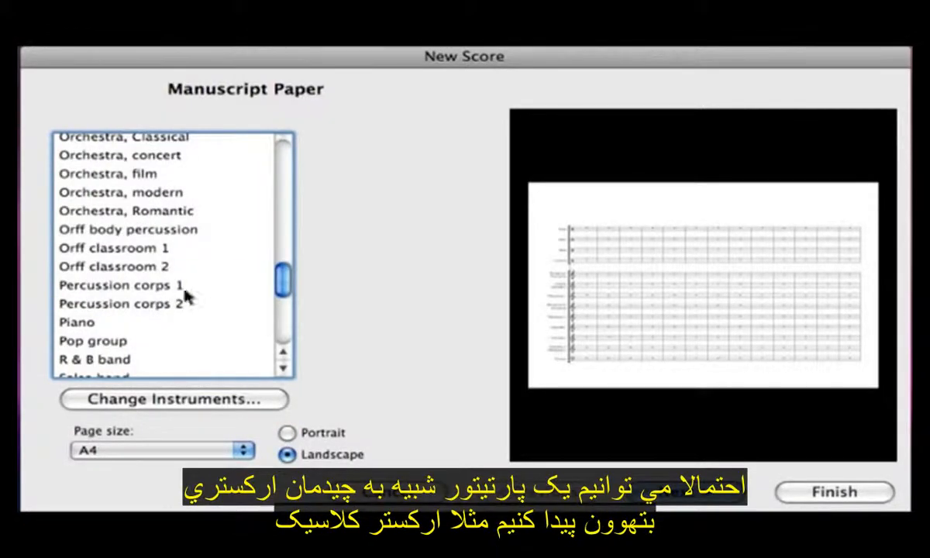
click(120, 141)
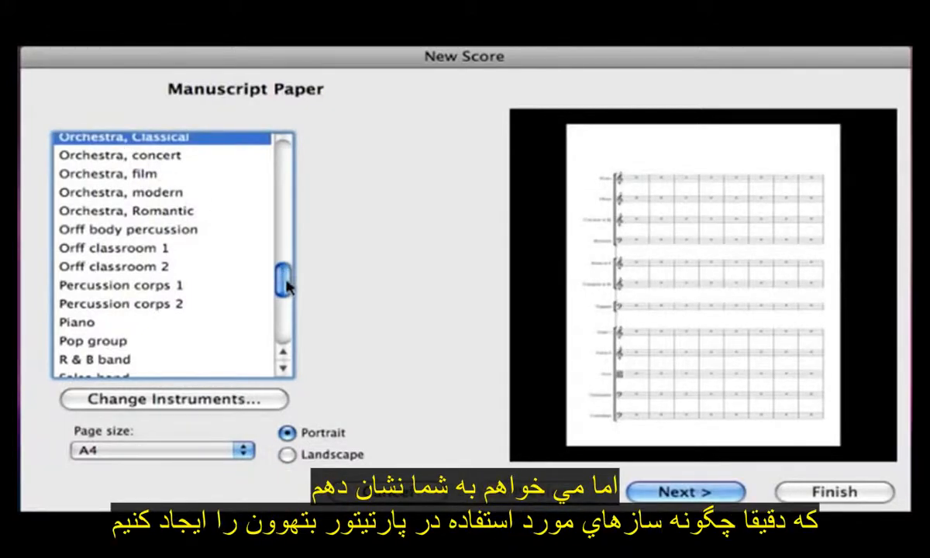
Step: Choose the Blank manuscript paper and open its instrument selection
drag(283, 273, 263, 154)
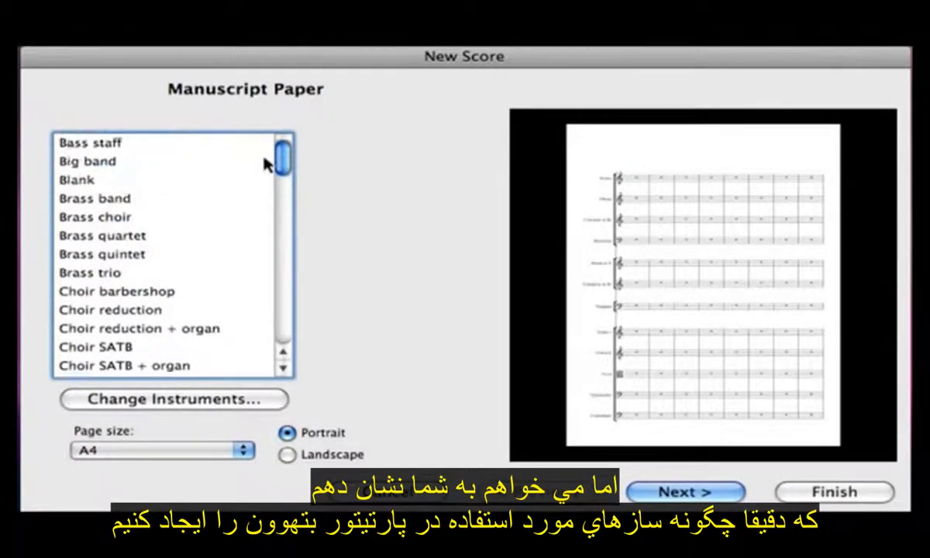
click(116, 184)
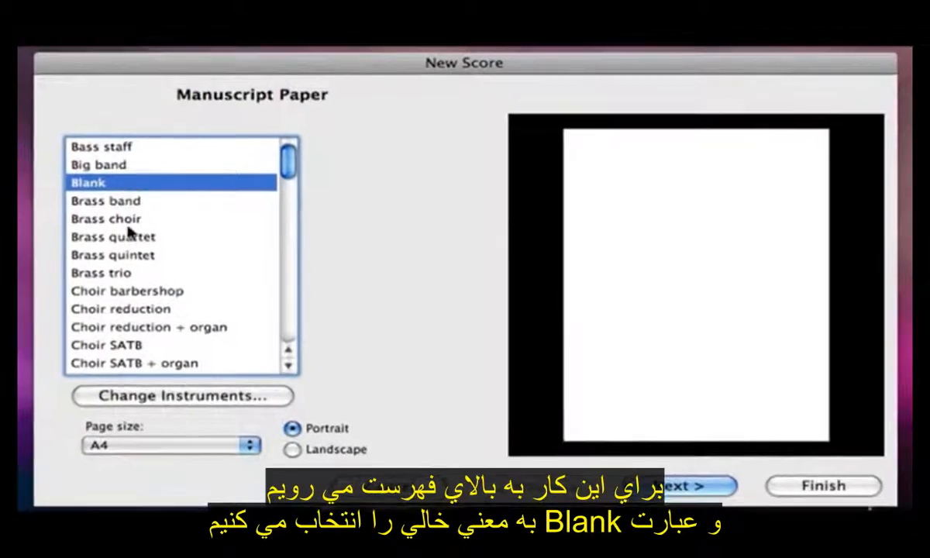
click(209, 395)
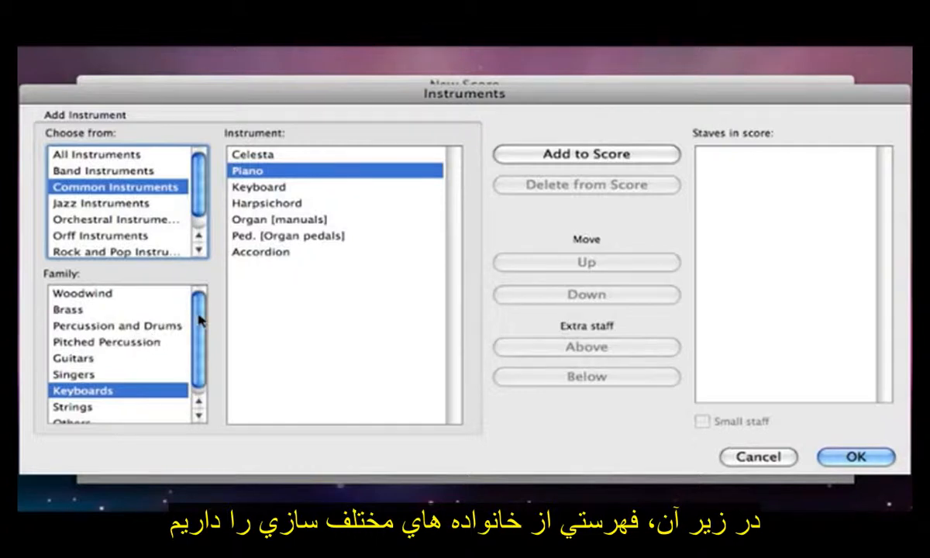
Step: Add Violin 1 and Violin 2 from the Strings family to the score
scroll(198, 358, down, 1)
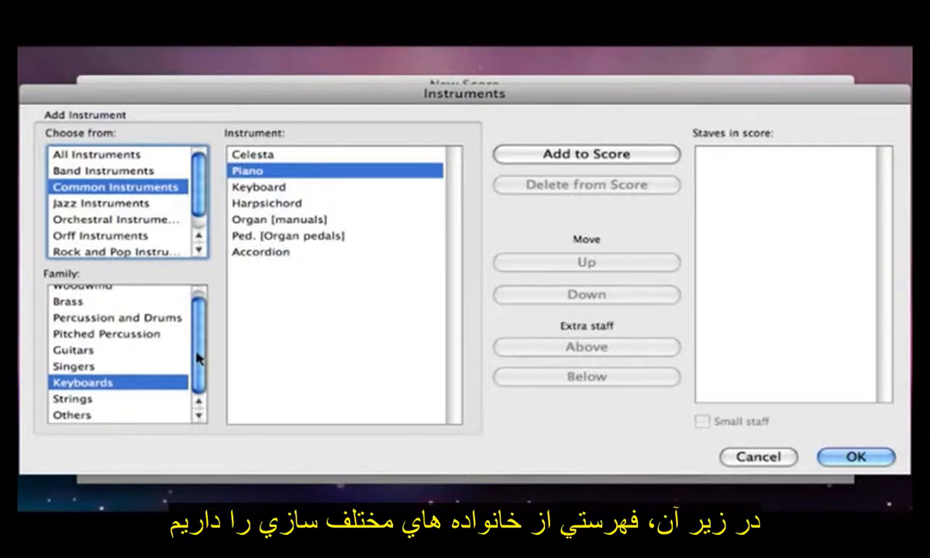
click(93, 401)
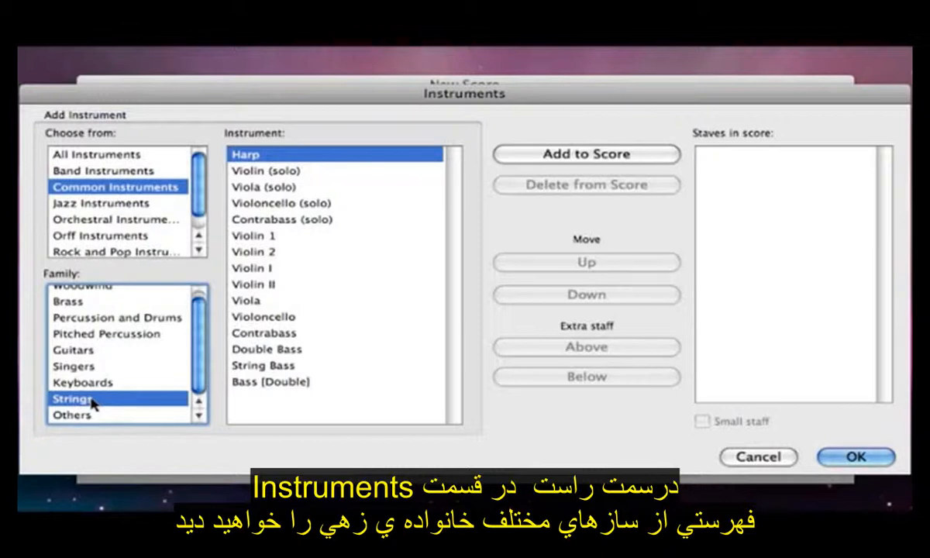
click(264, 237)
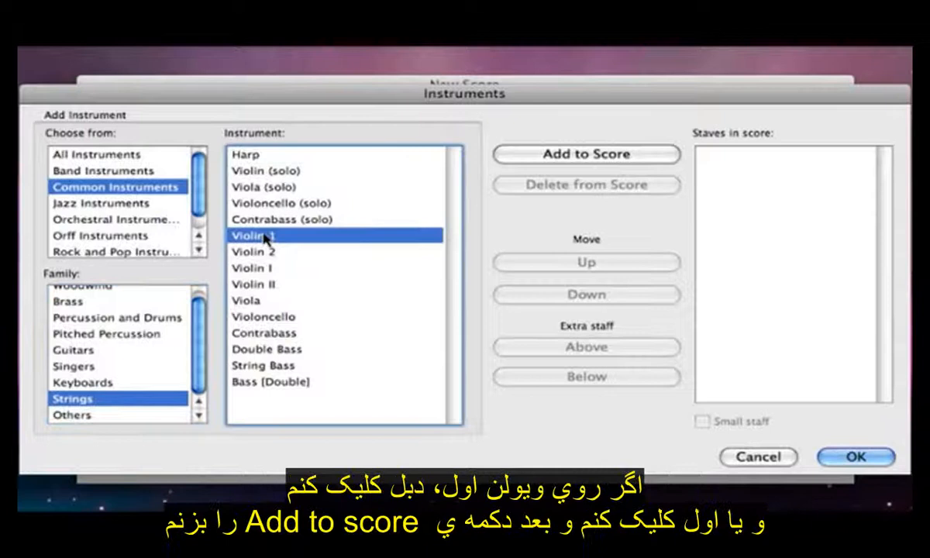
click(598, 155)
double_click(262, 252)
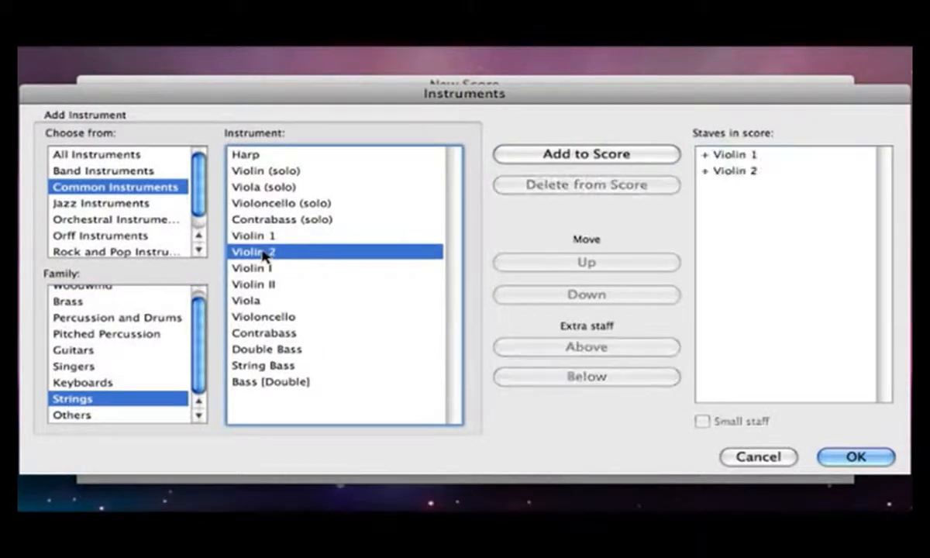
Step: Select Viola, Violoncello and Contrabass together and add them to the score
click(249, 301)
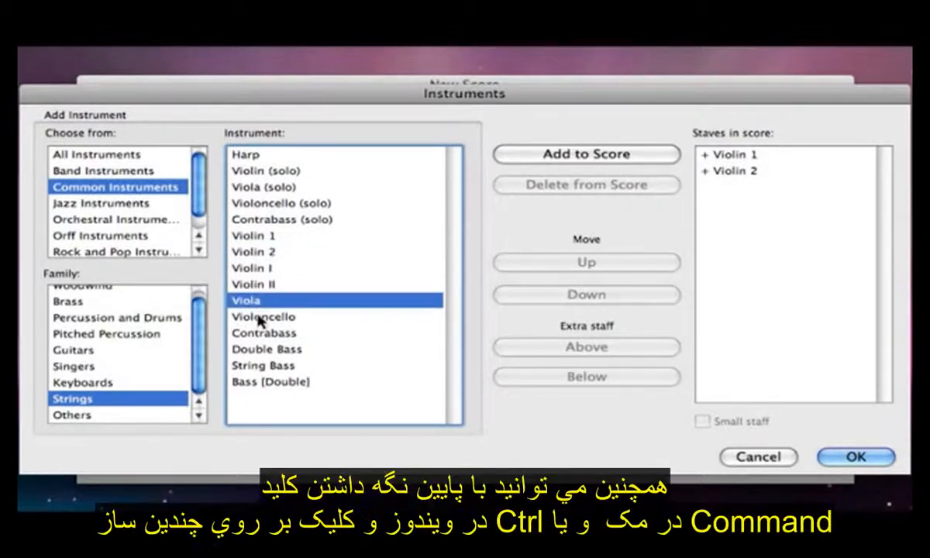
super+click(258, 317)
super+click(259, 334)
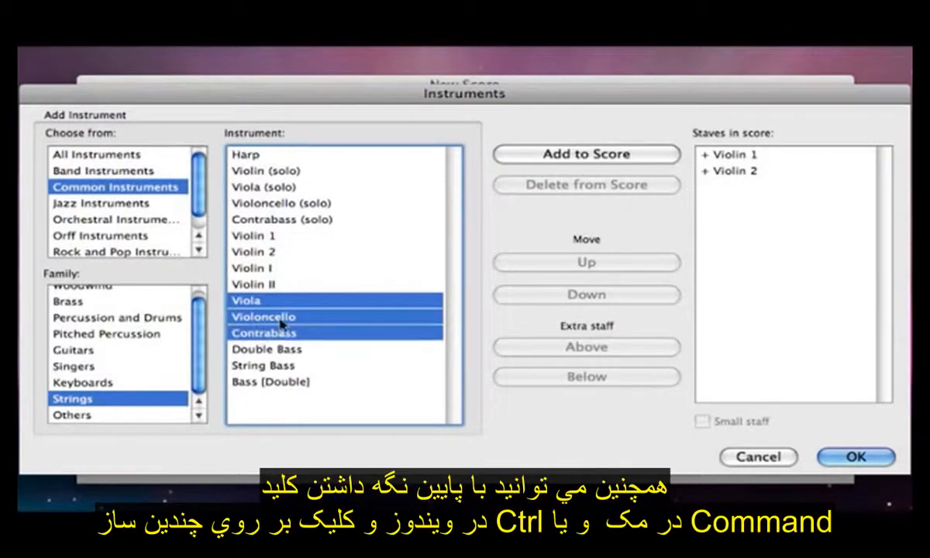
click(573, 159)
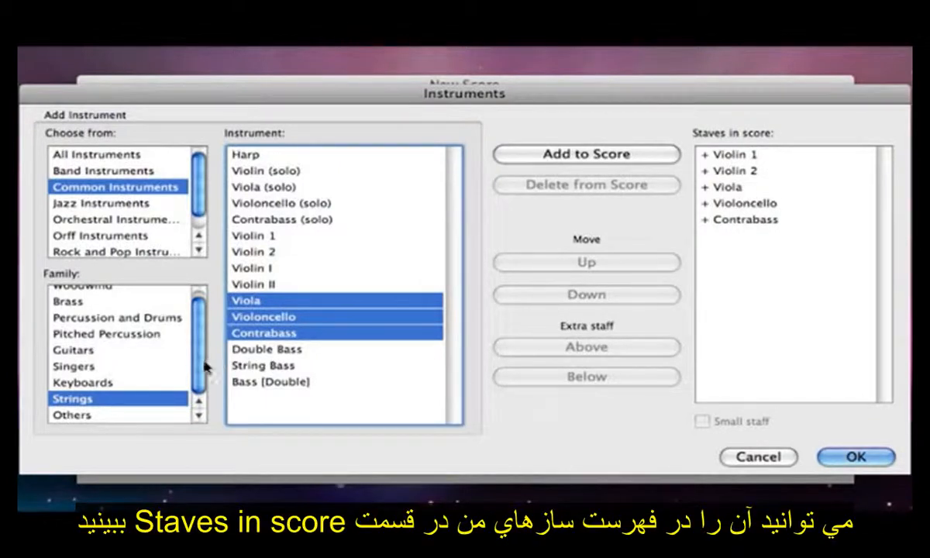
Step: Add Flute, Oboe, Clarinet in Bb and Bassoon from the Woodwind family to the score
scroll(200, 368, up, 1)
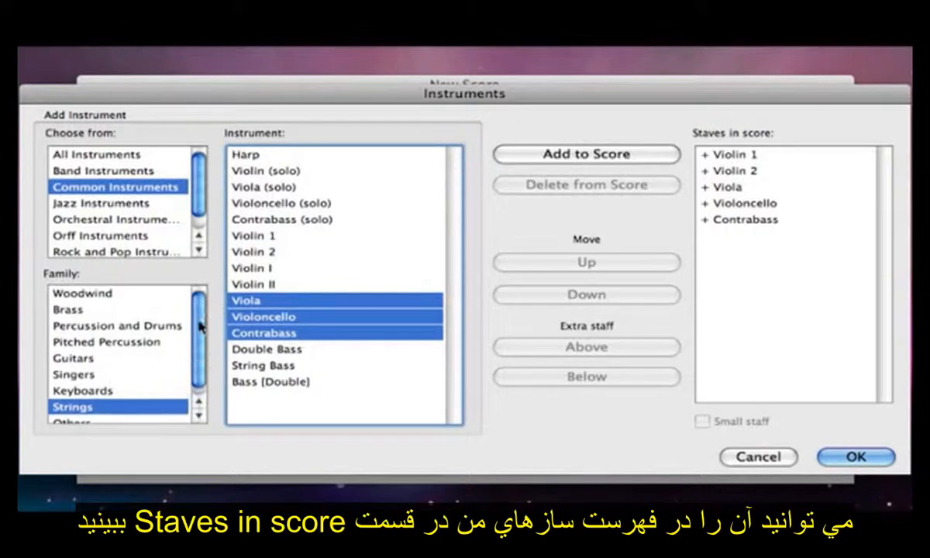
click(82, 294)
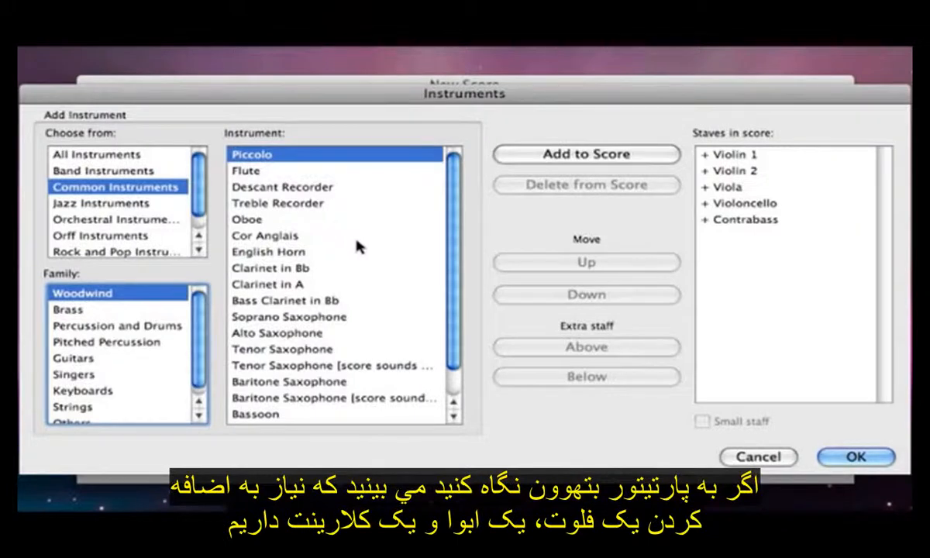
double_click(232, 166)
double_click(259, 217)
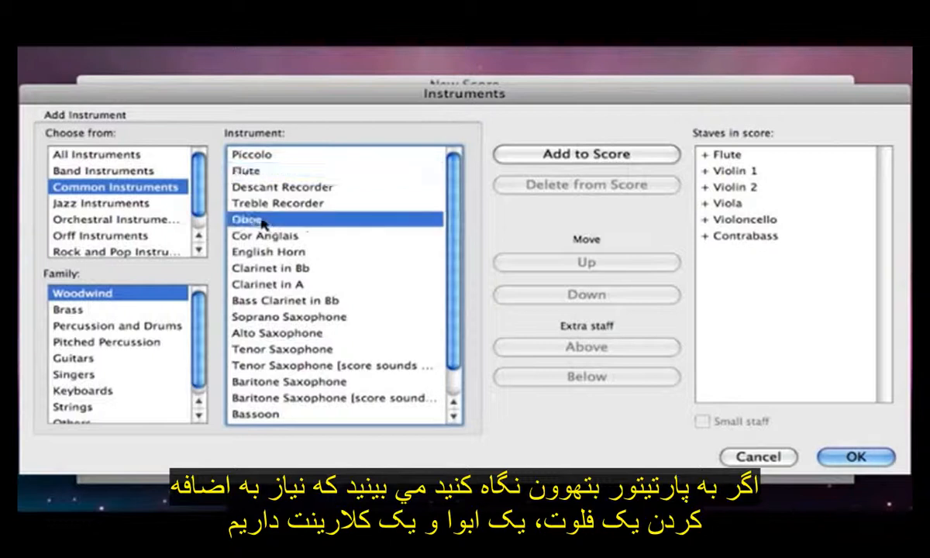
click(275, 268)
double_click(276, 269)
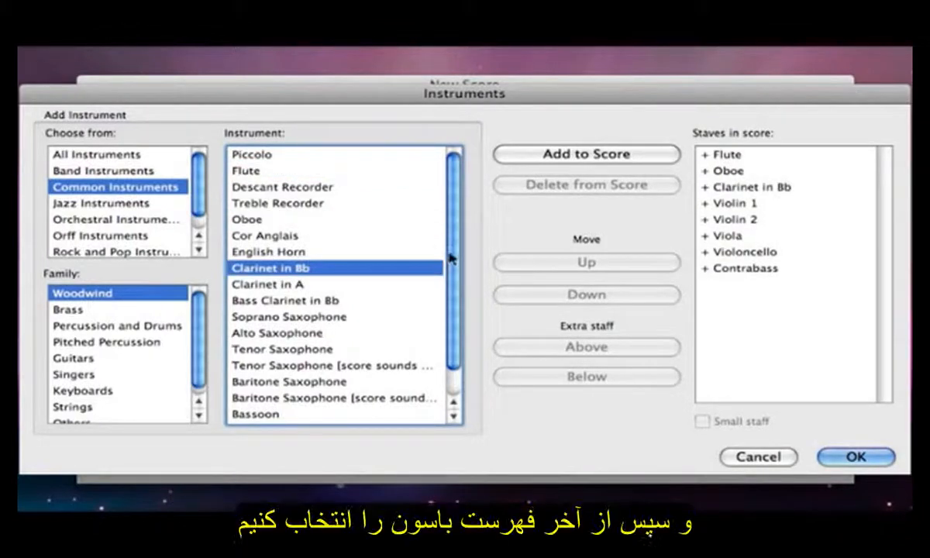
scroll(450, 264, down, 2)
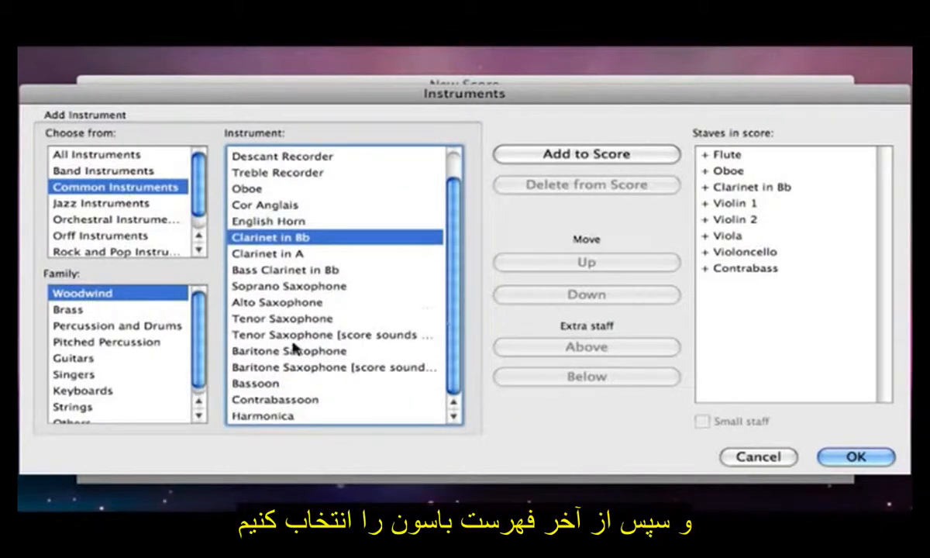
double_click(265, 384)
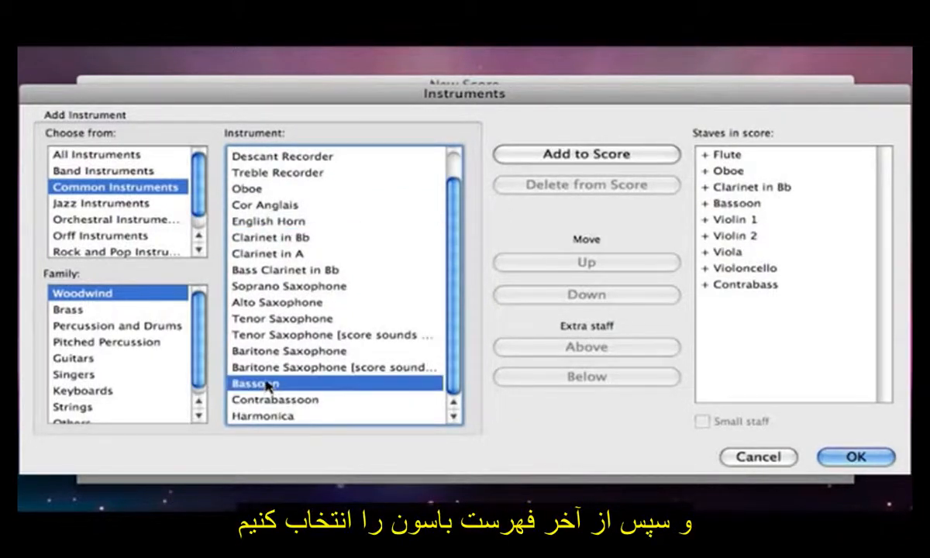
Step: Try moving the Bassoon staff up and back down in the score order
click(750, 206)
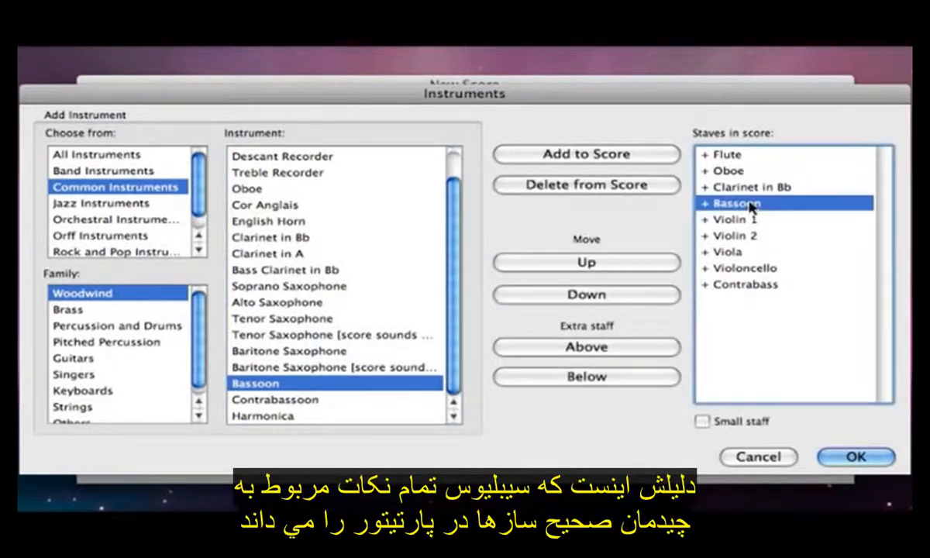
click(587, 263)
click(594, 294)
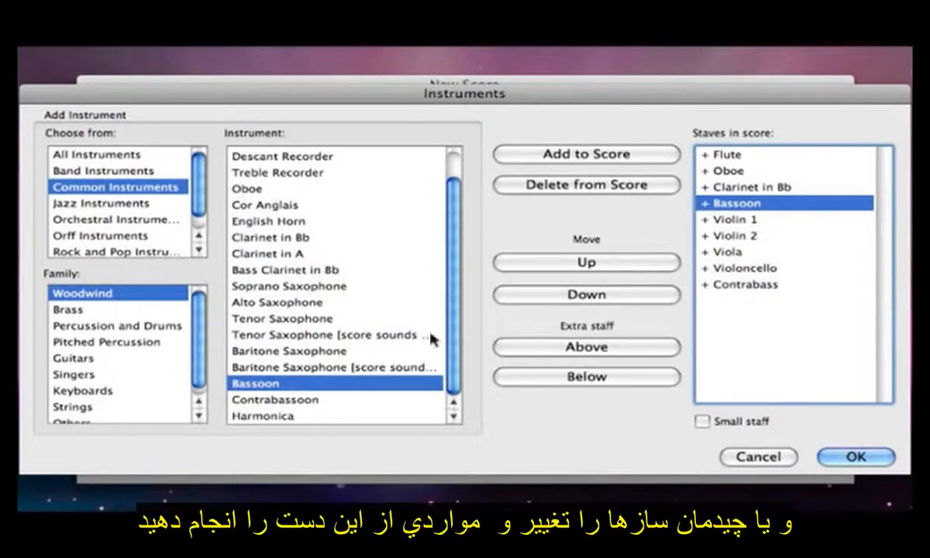
Step: Add Trumpet in Eb from the Brass family of All Instruments and accept the instrument list
click(90, 312)
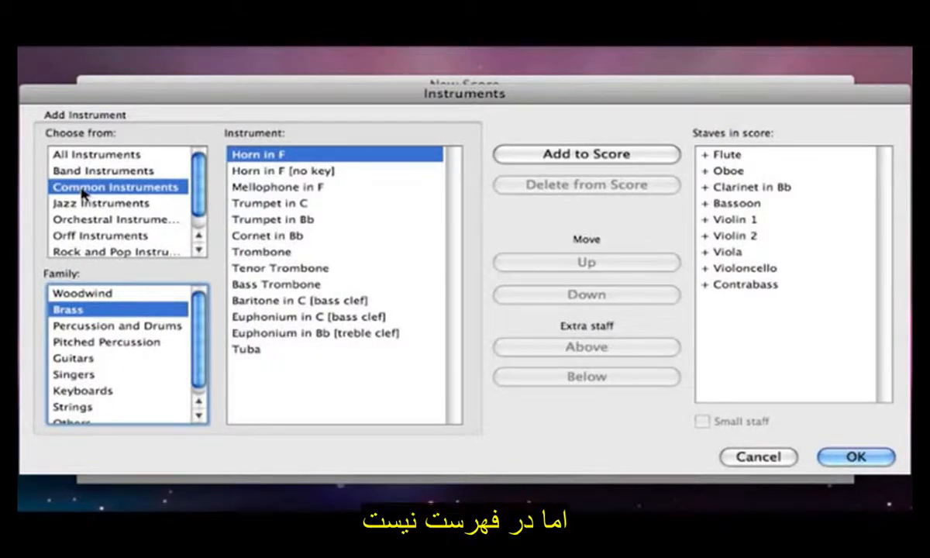
click(115, 156)
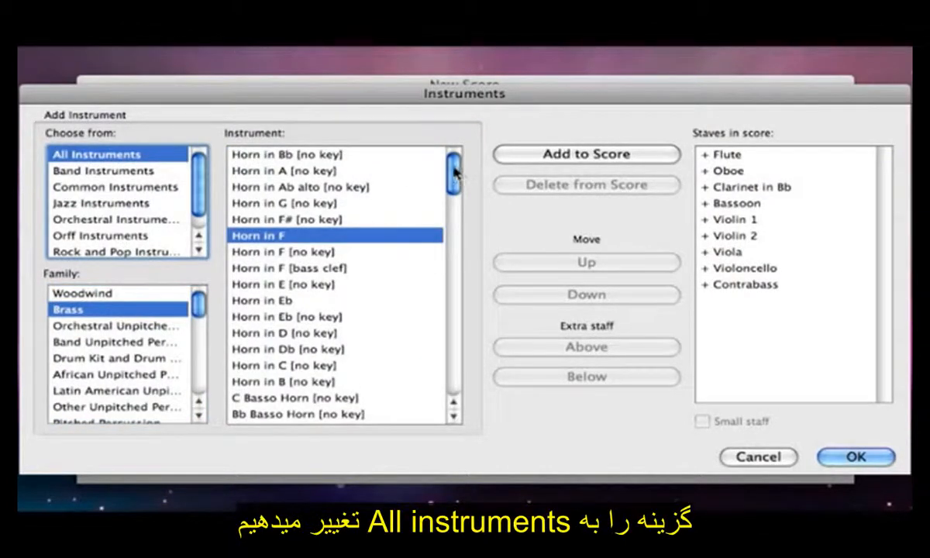
drag(454, 172, 452, 275)
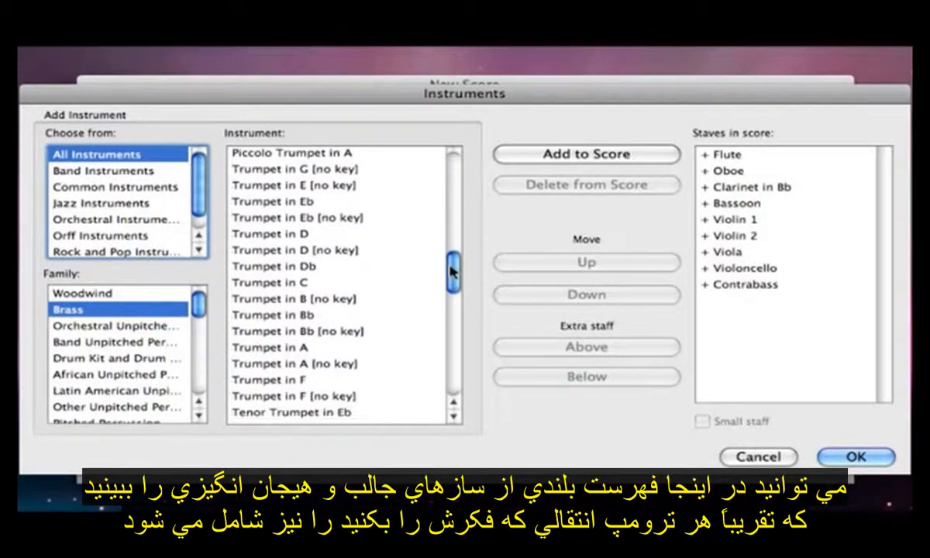
click(275, 203)
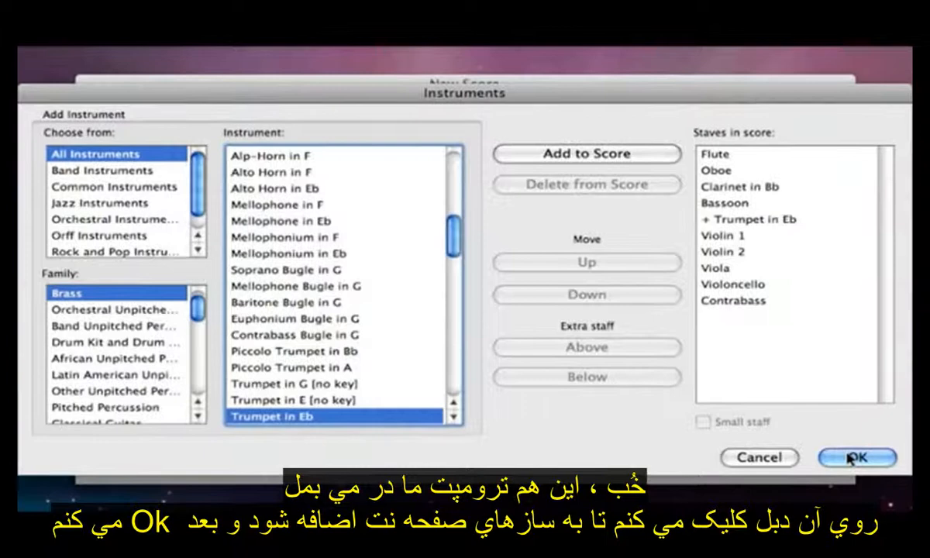
click(846, 457)
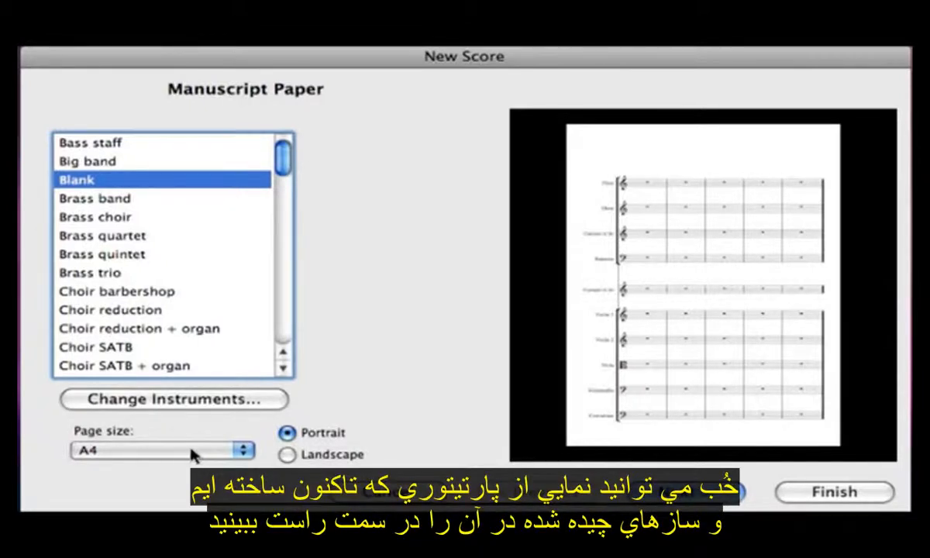
Step: Compare the portrait and landscape page orientations and set the new score to landscape
click(287, 454)
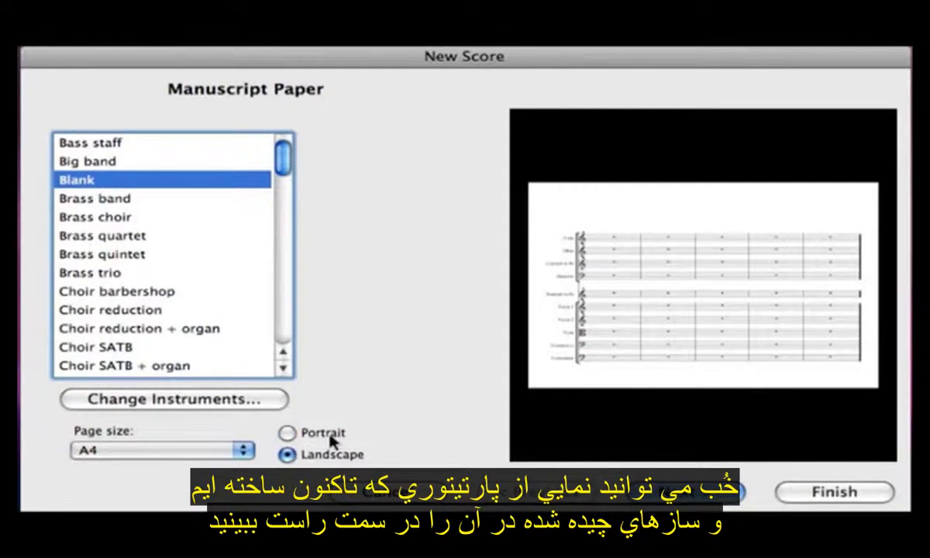
click(327, 433)
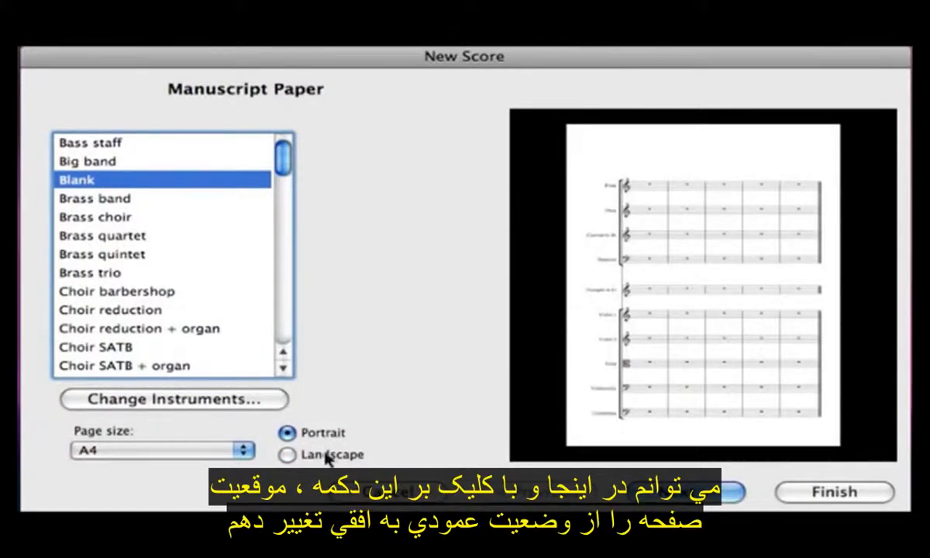
click(326, 458)
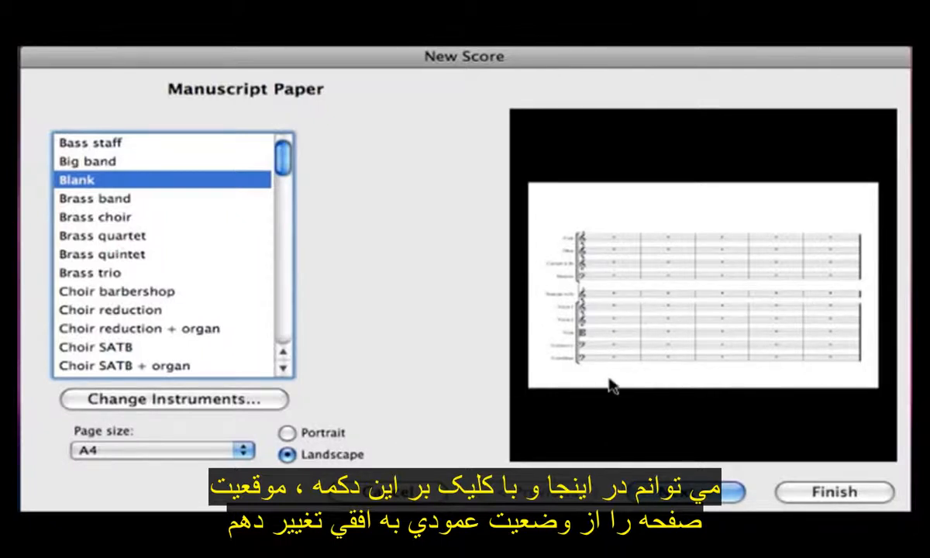
Step: Leave the house style unchanged and set the new score's time signature to 3/4
click(694, 494)
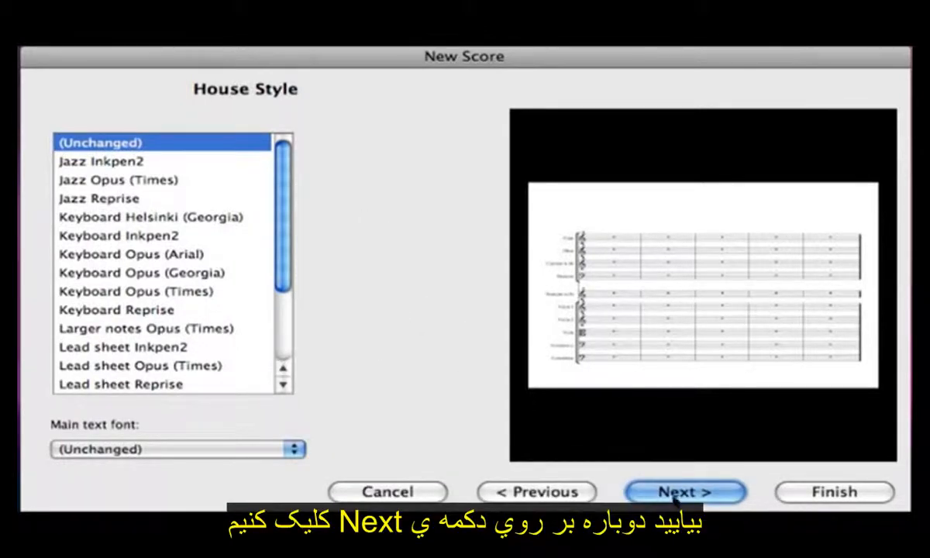
click(675, 495)
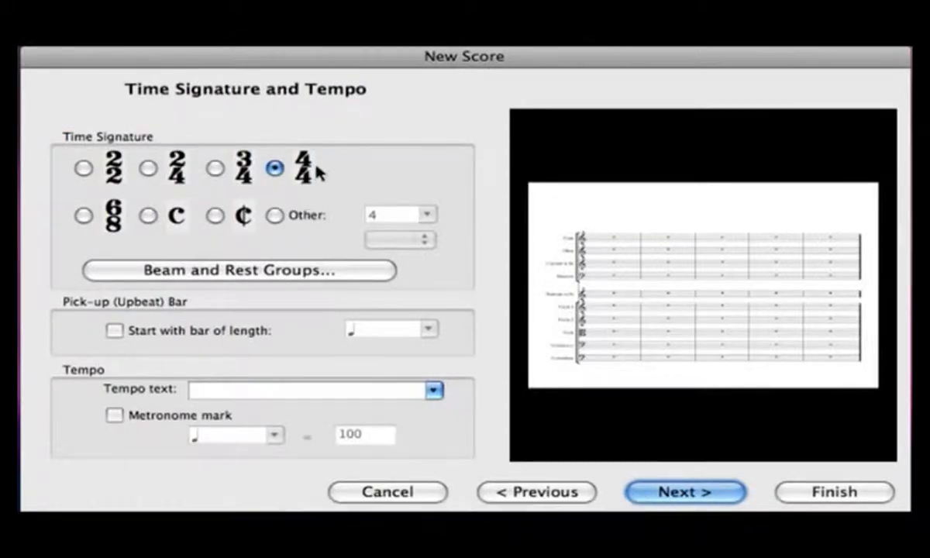
click(215, 169)
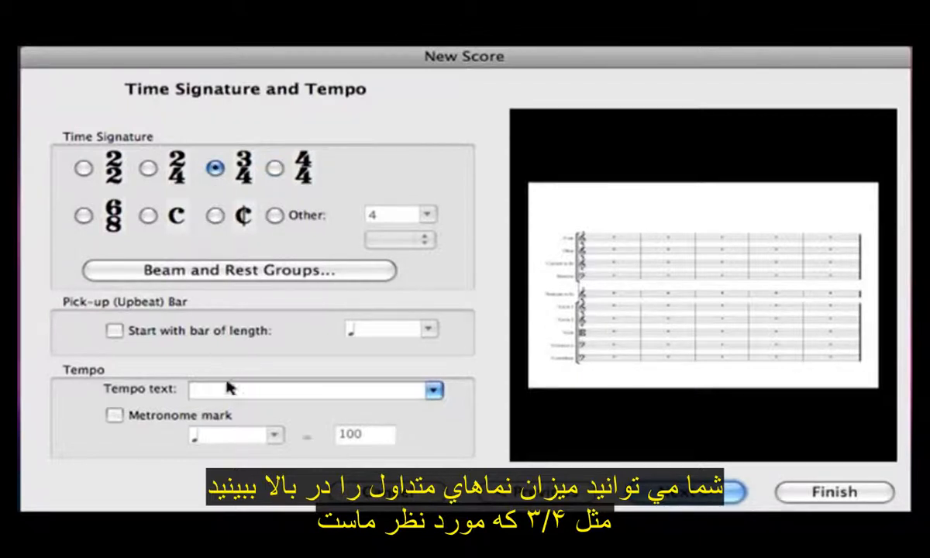
Step: Enter "Allegro con brio" as the tempo text of the new score
click(229, 396)
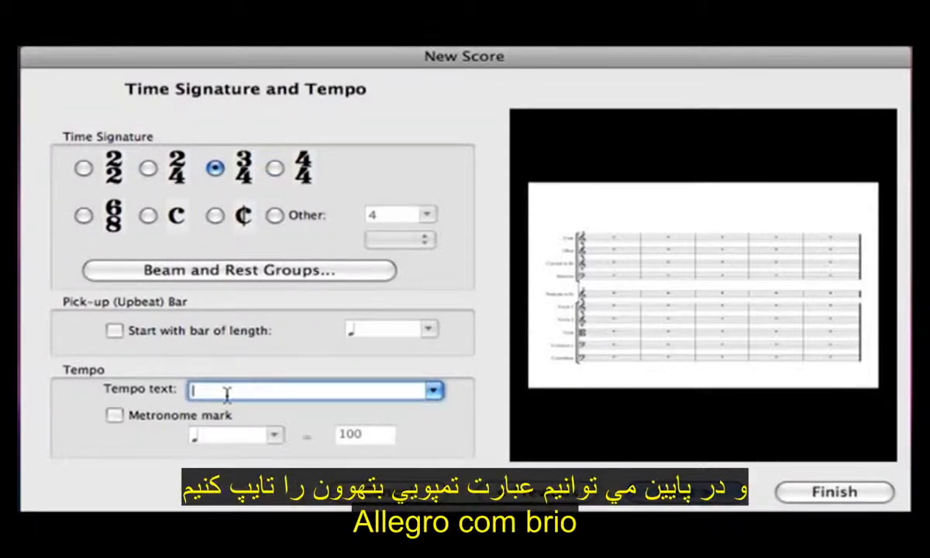
text(Alleg)
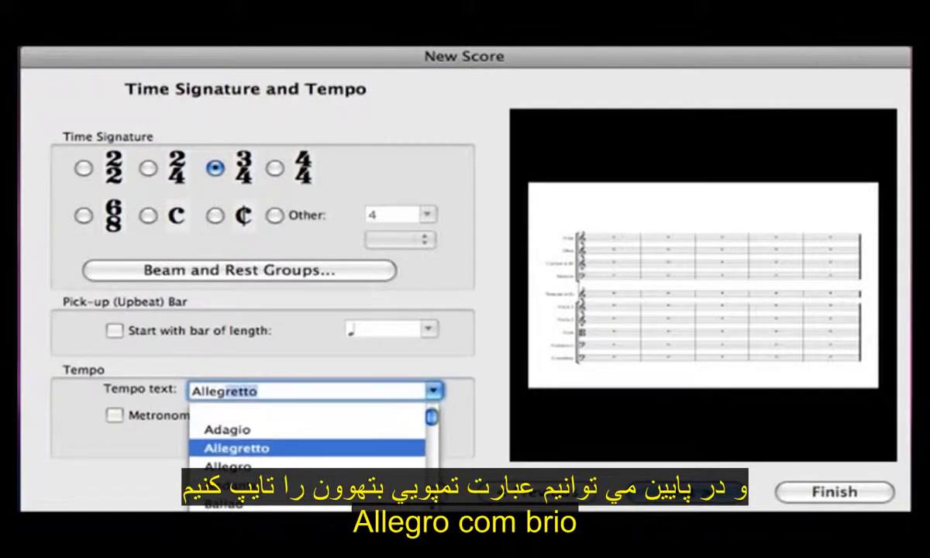
text(ro)
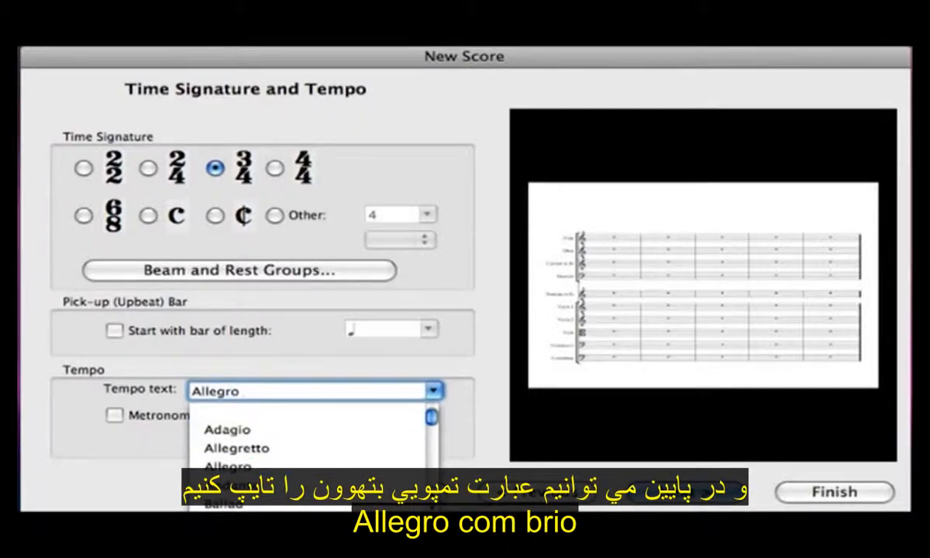
text( con)
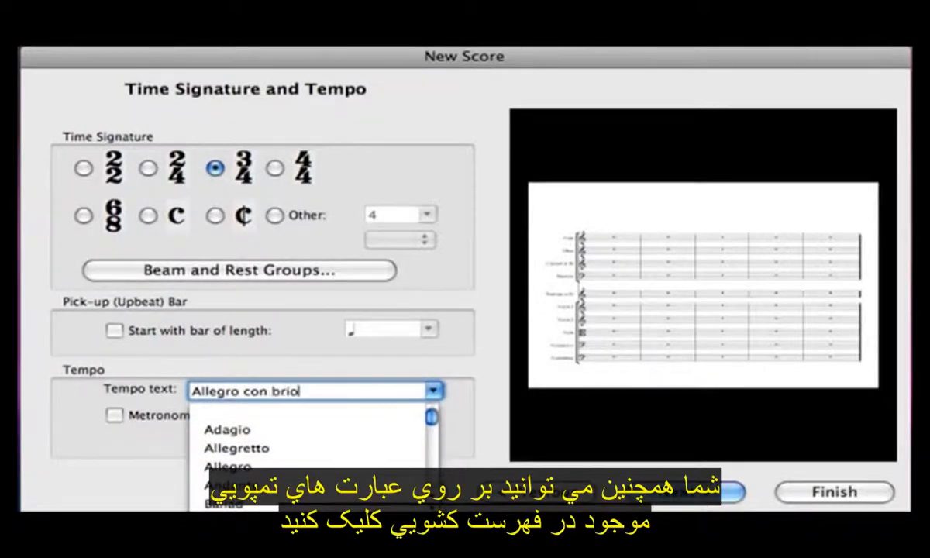
text( brio)
key(Return)
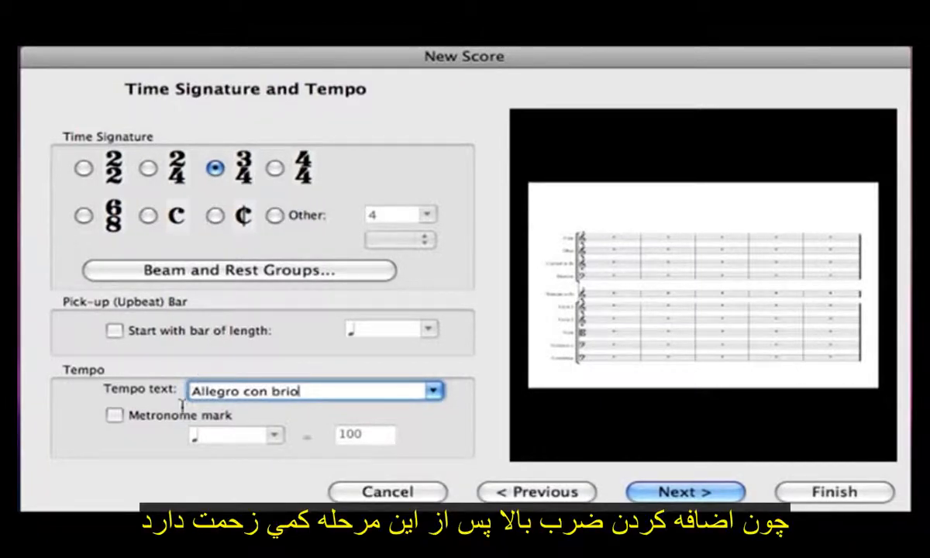
Step: Enable the metronome mark and replace its beat unit with a dotted half note (a half note followed by a dot)
click(114, 415)
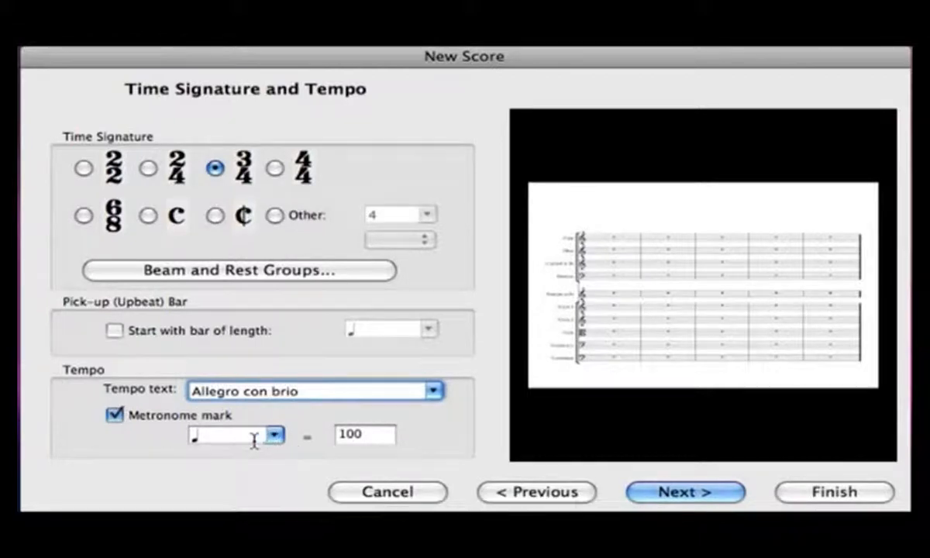
click(198, 435)
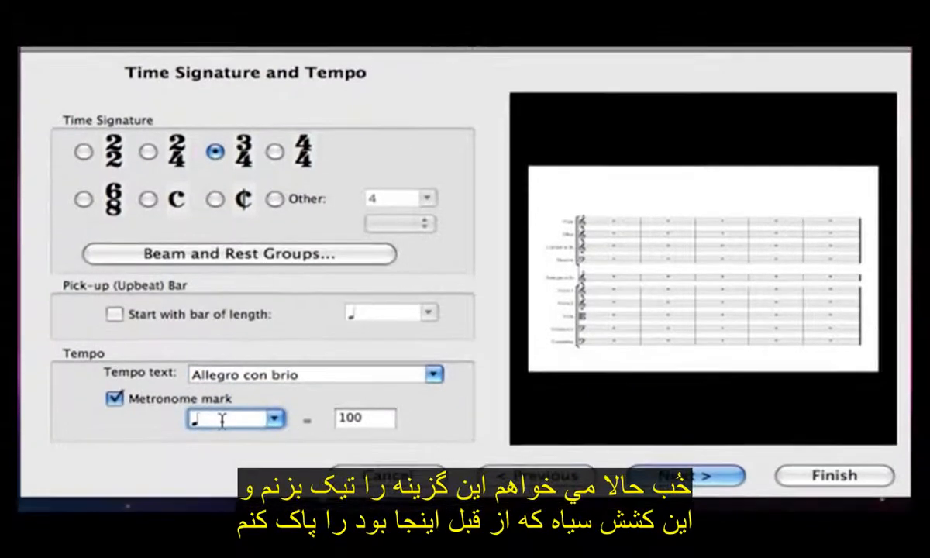
key(BackSpace)
click(267, 392)
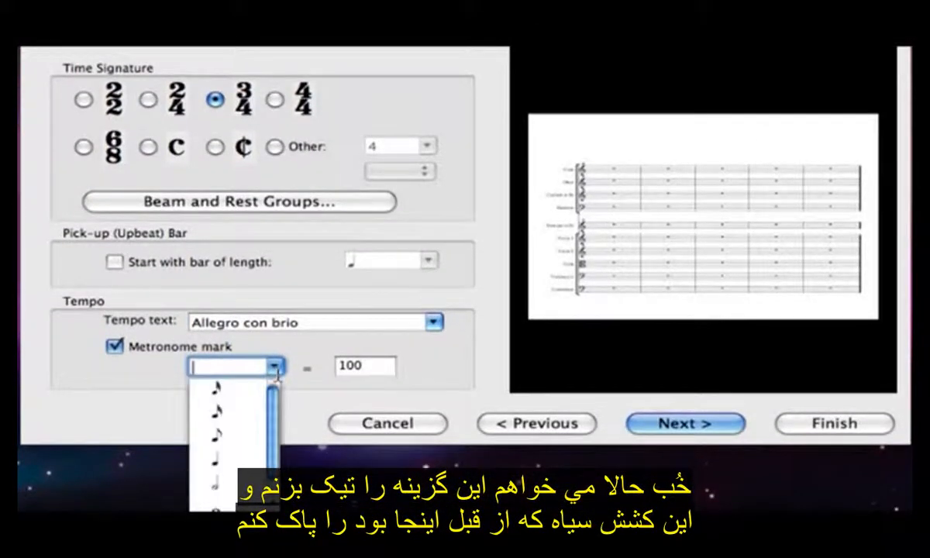
click(217, 485)
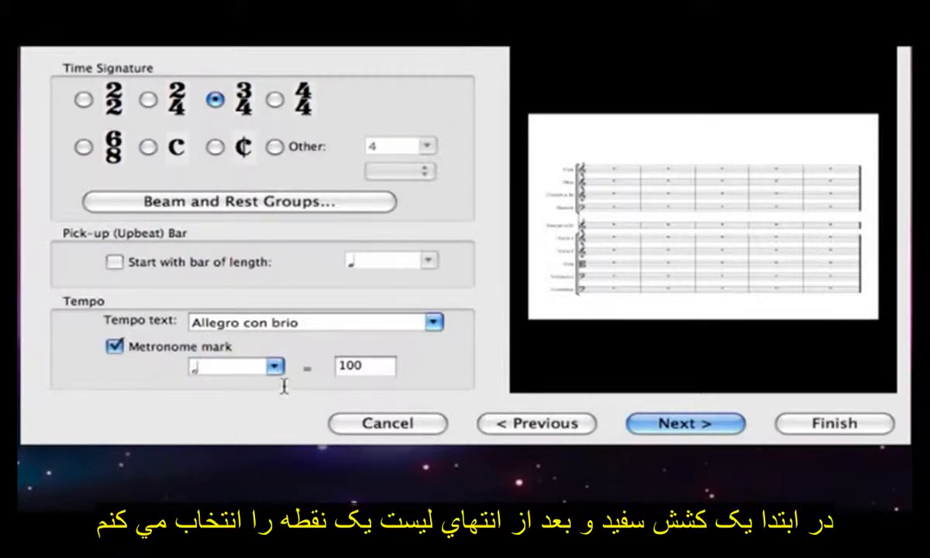
click(274, 366)
drag(274, 412, 273, 471)
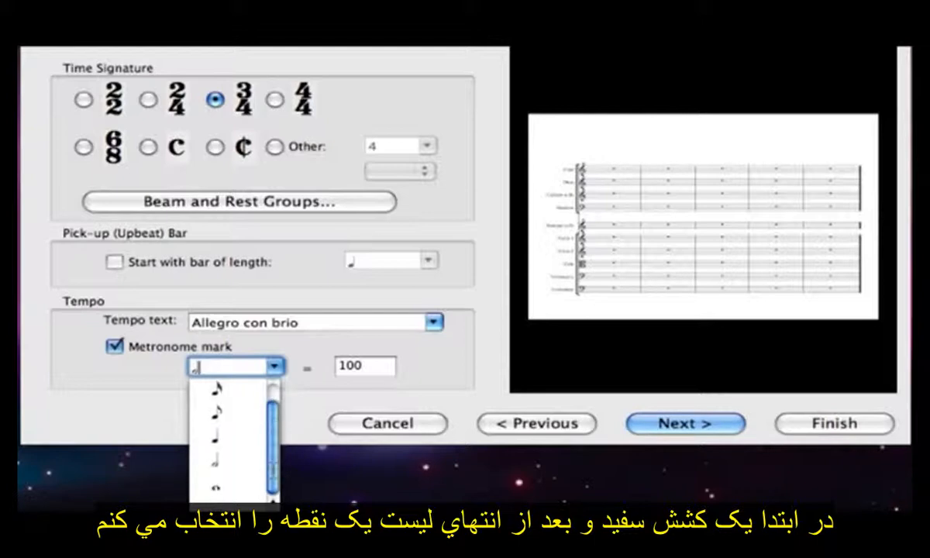
click(231, 512)
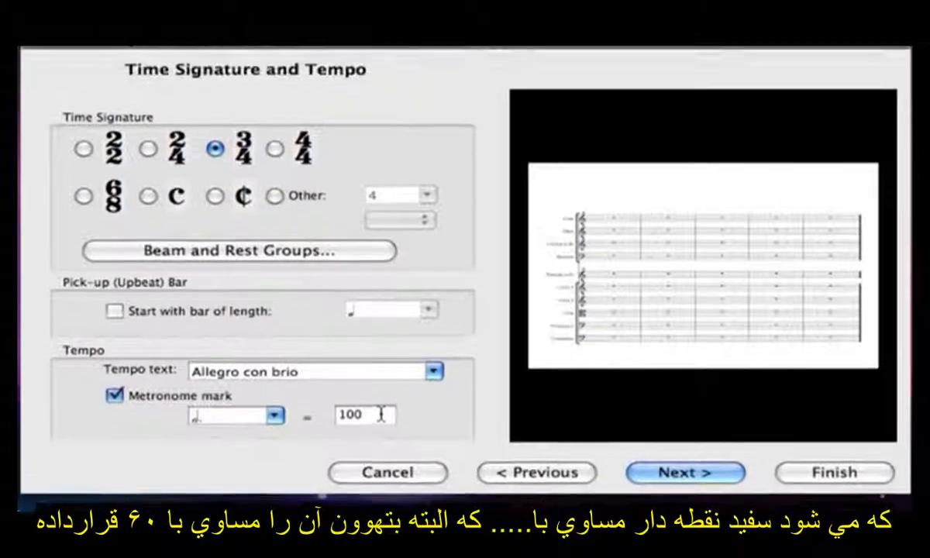
Step: Set the metronome mark's tempo value to 60
click(381, 365)
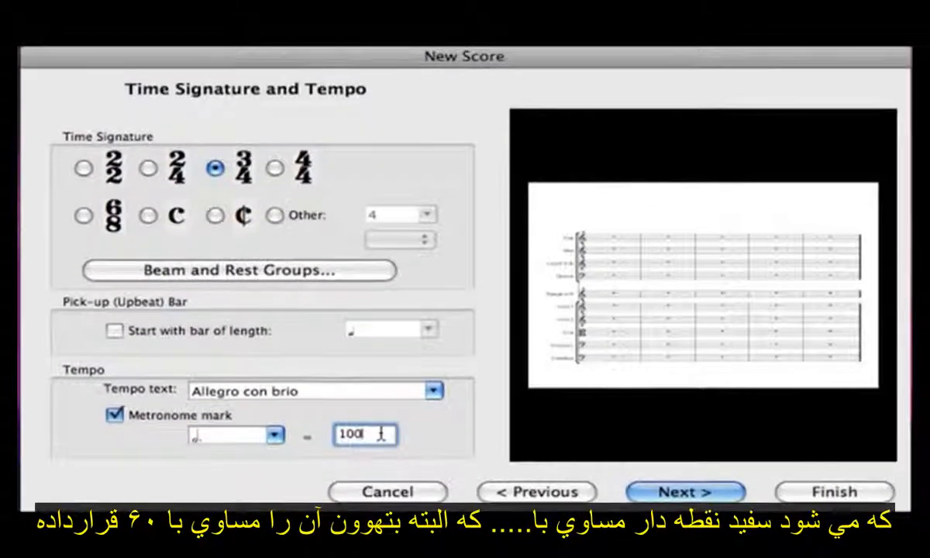
key(BackSpace)
key(BackSpace)
key(BackSpace)
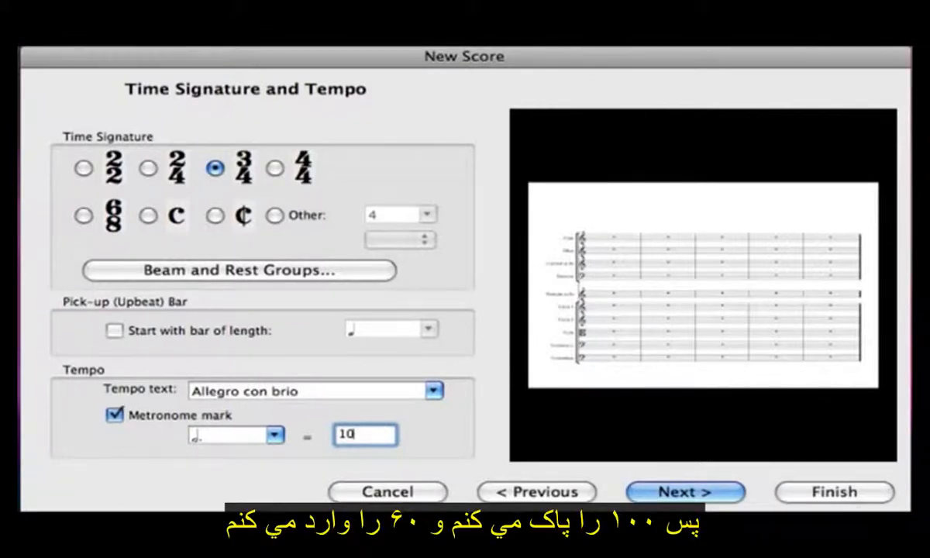
text(60)
Step: Choose the major key signature with three flats (Eb major) and continue to the score information
click(682, 493)
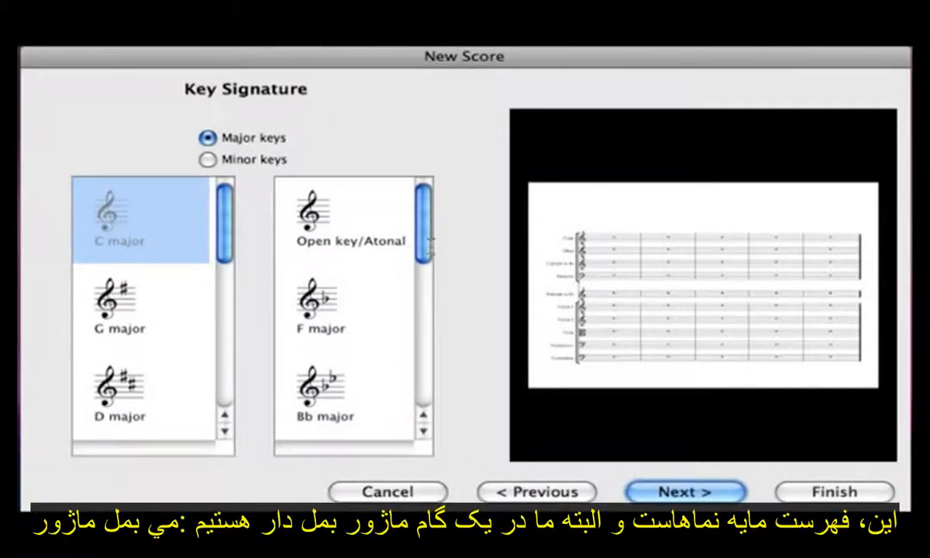
scroll(411, 240, down, 2)
click(409, 399)
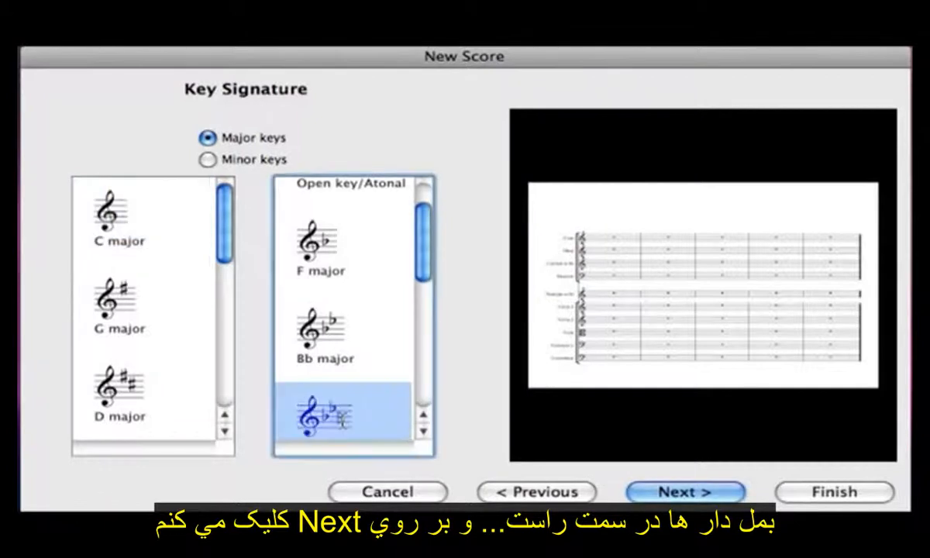
click(672, 493)
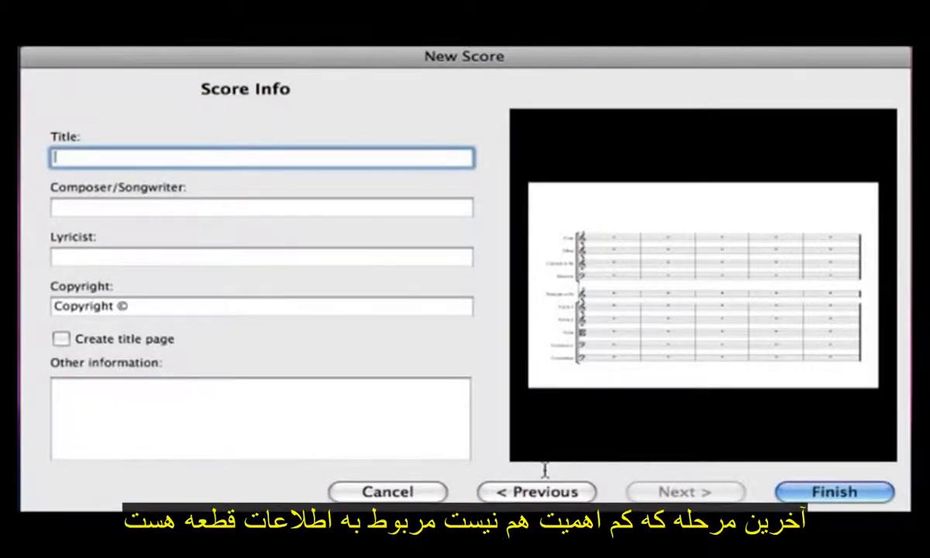
Step: Enter the title "Symphony number 3" and the composer "Beethoven", and finish creating the score
text(Symp)
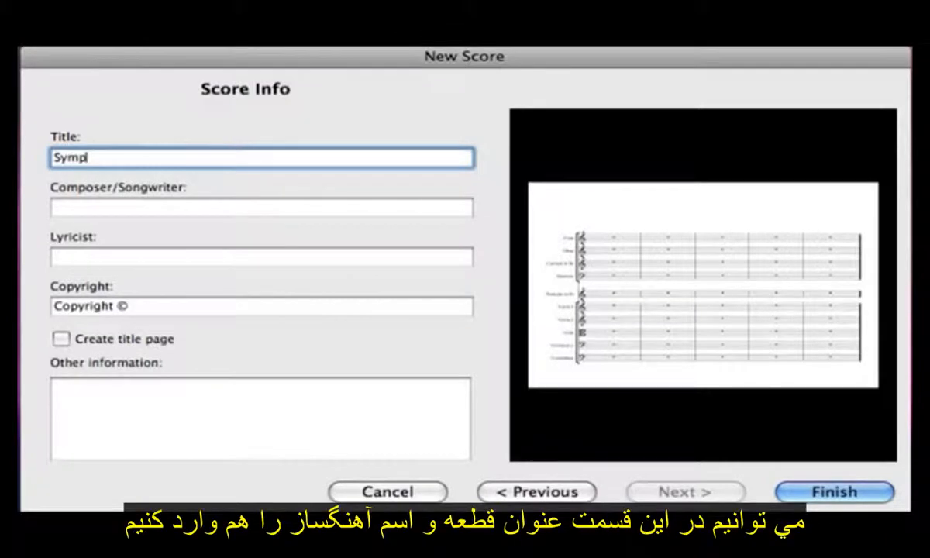
text(hony number 3)
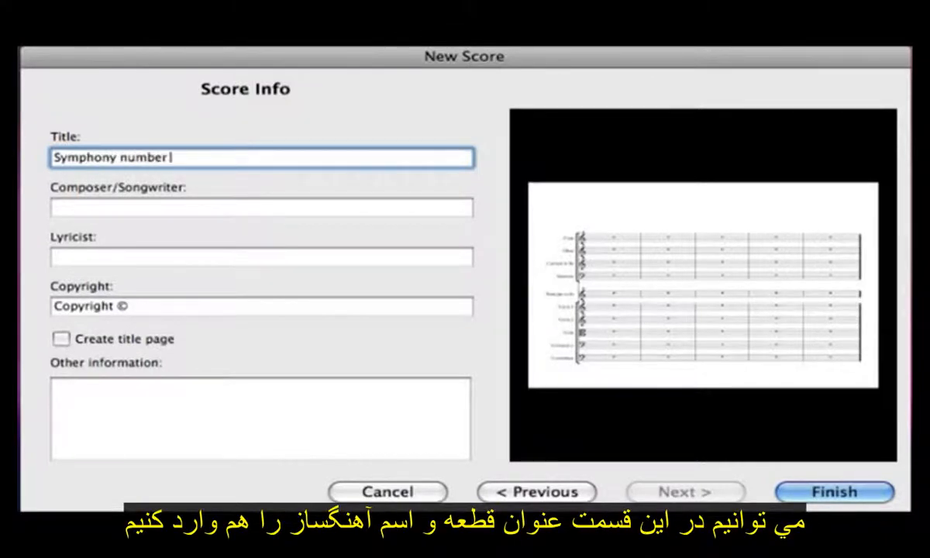
click(401, 207)
text(Bet)
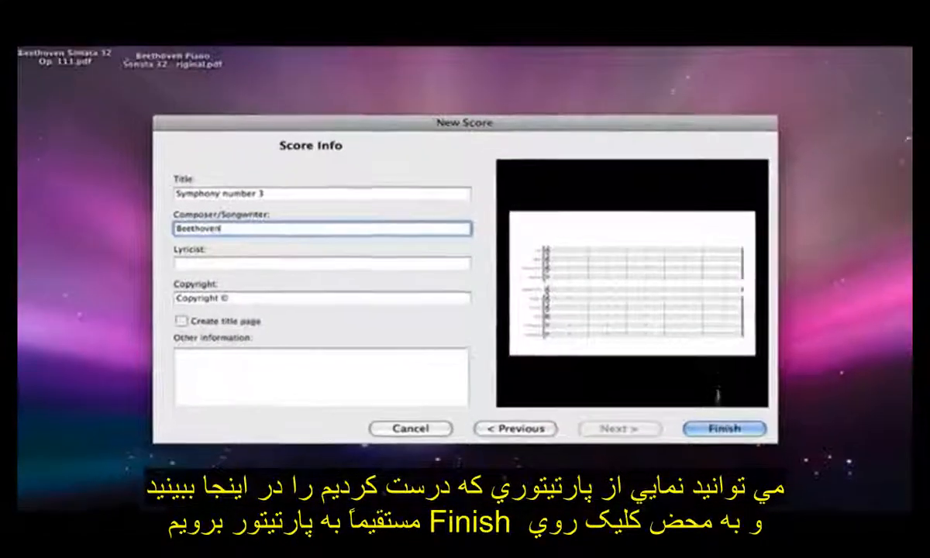
click(669, 401)
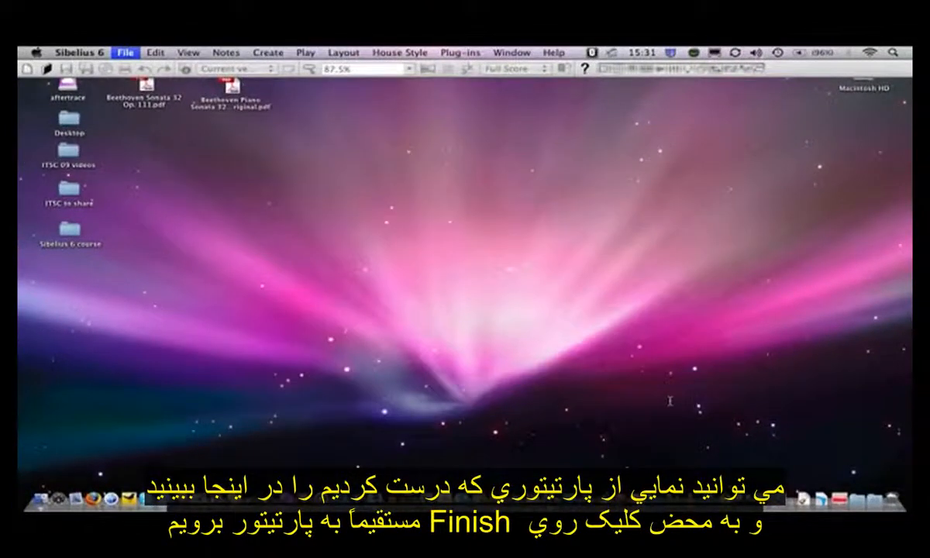